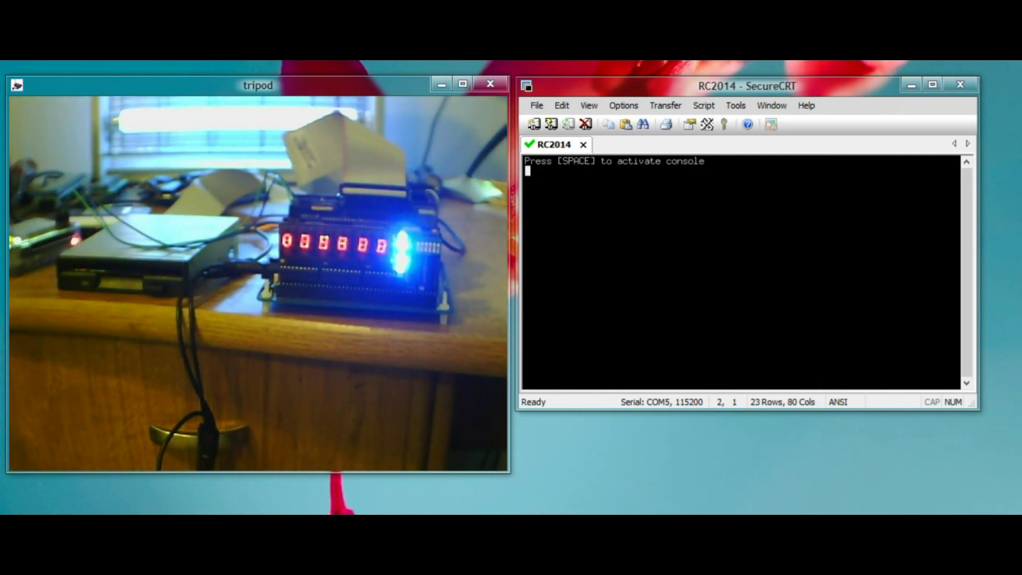
# Step: Activate the RC2014 serial console and boot CP/M from the floppy using option x and choice f
pyautogui.click(708, 223)
pyautogui.press('space')
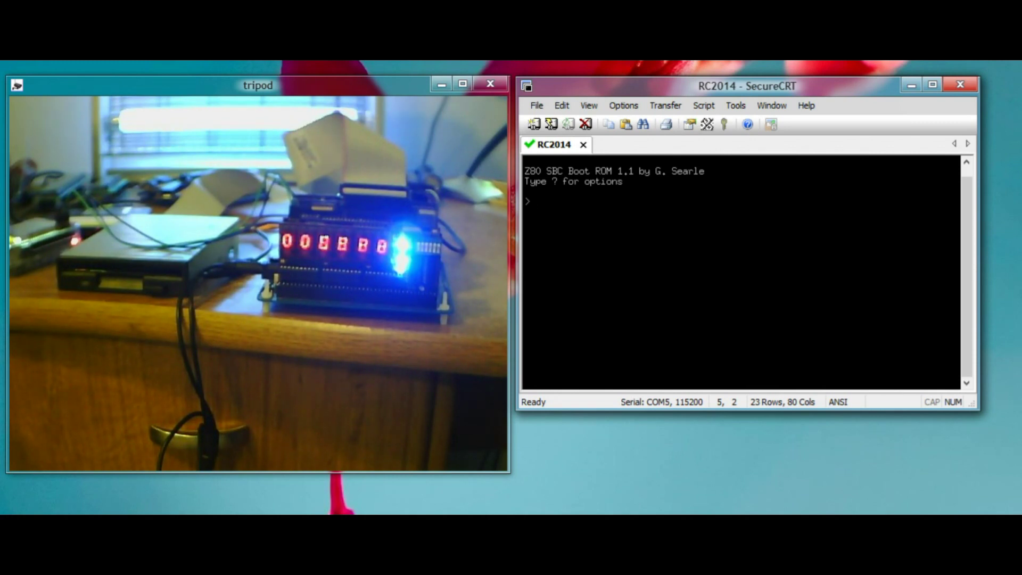
pyautogui.write('x')
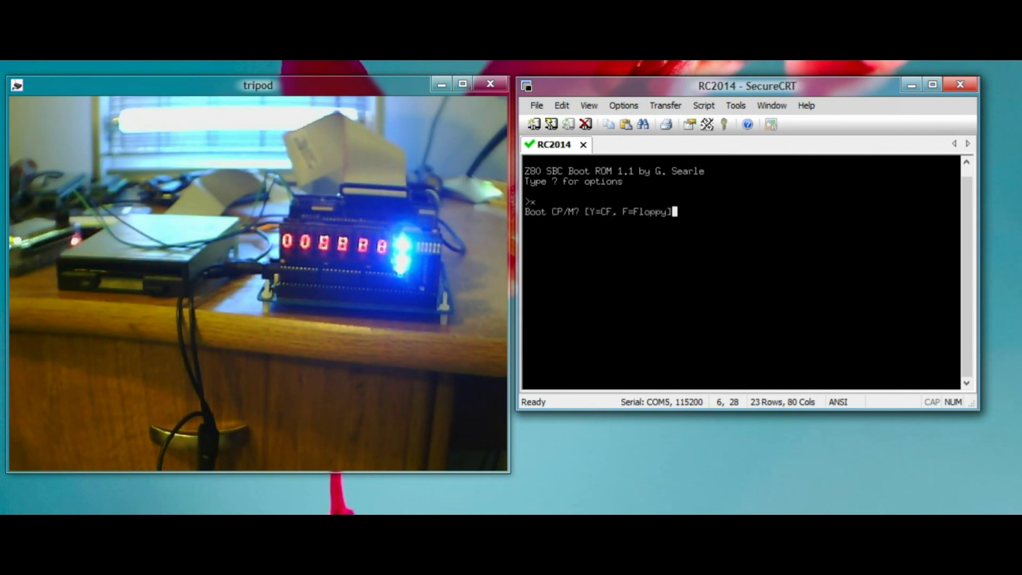
pyautogui.write('f')
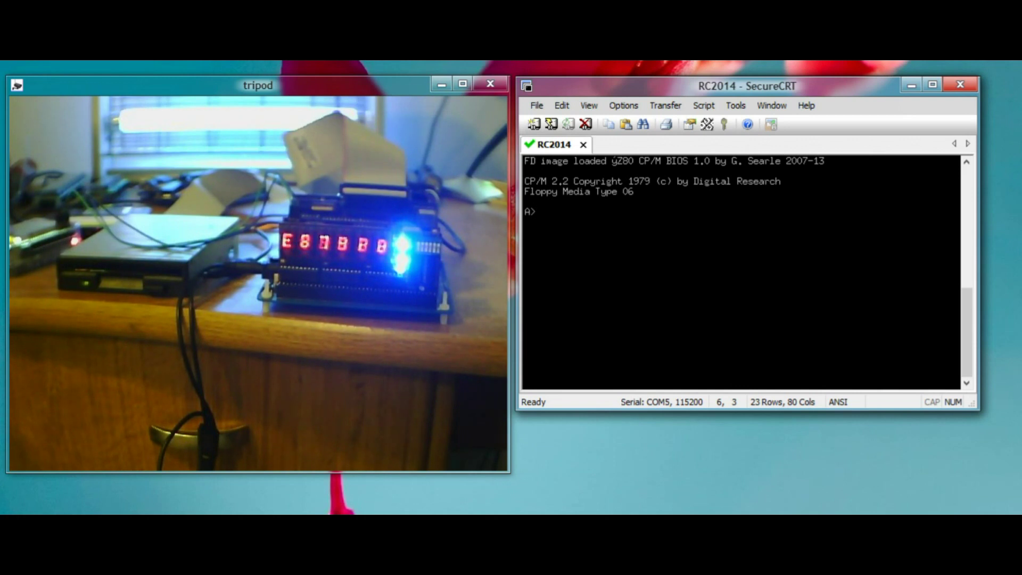
# Step: Review the track and sector lines of the floppy boot output, and list the files on drive A with dir
pyautogui.moveTo(972, 350); pyautogui.dragTo(976, 242)
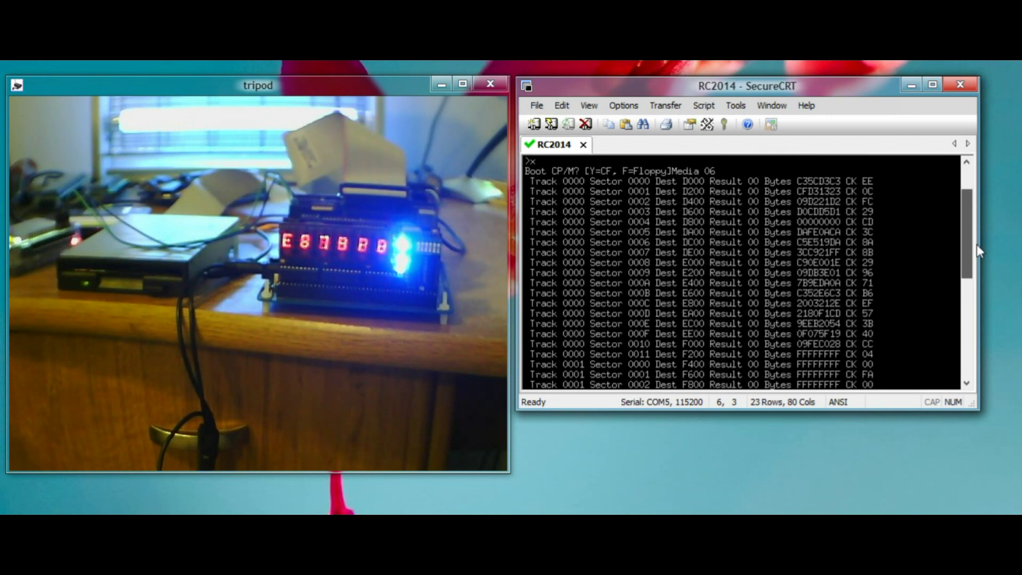
pyautogui.moveTo(976, 244); pyautogui.dragTo(977, 246)
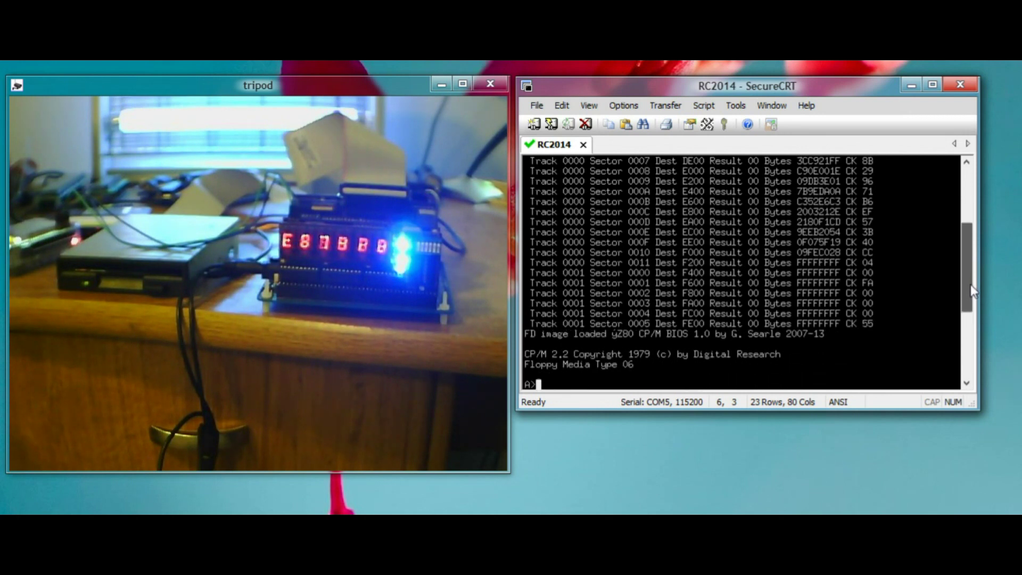
pyautogui.moveTo(970, 296); pyautogui.dragTo(969, 354)
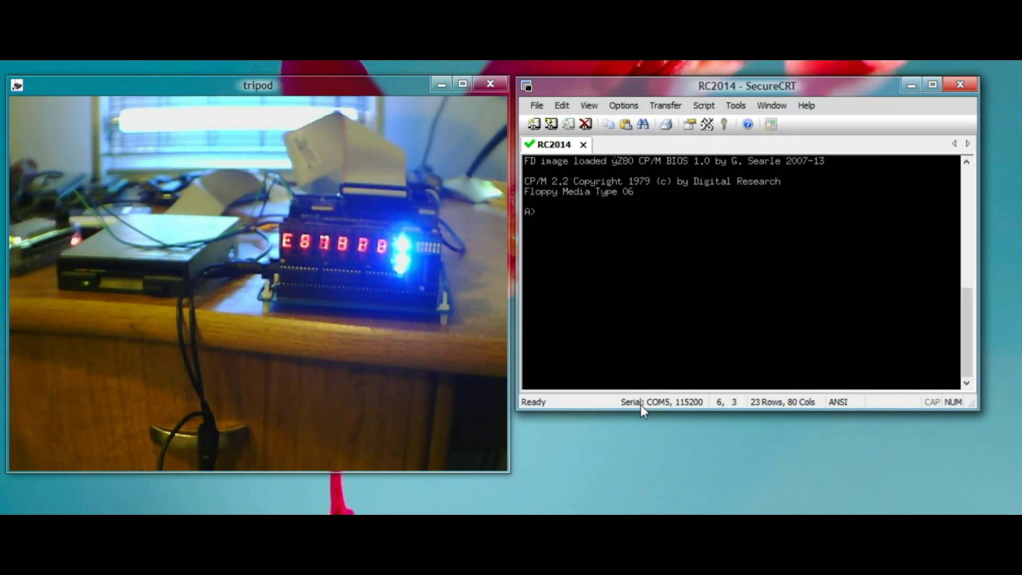
pyautogui.write('dir')
pyautogui.press('Return')
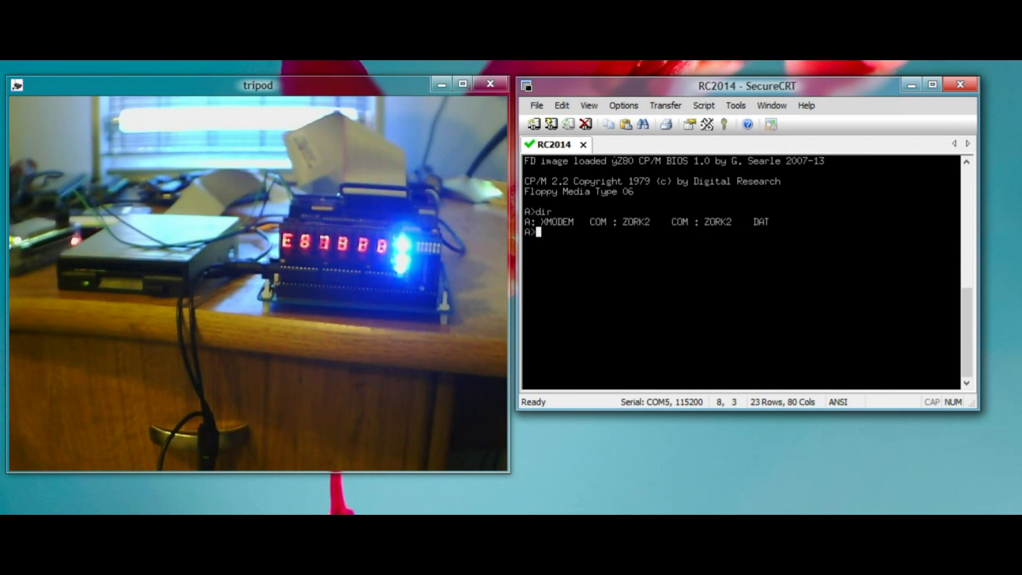
# Step: Launch zork2 from the floppy and take the lantern and the sword in the barrow
pyautogui.write('zork2')
pyautogui.press('Return')
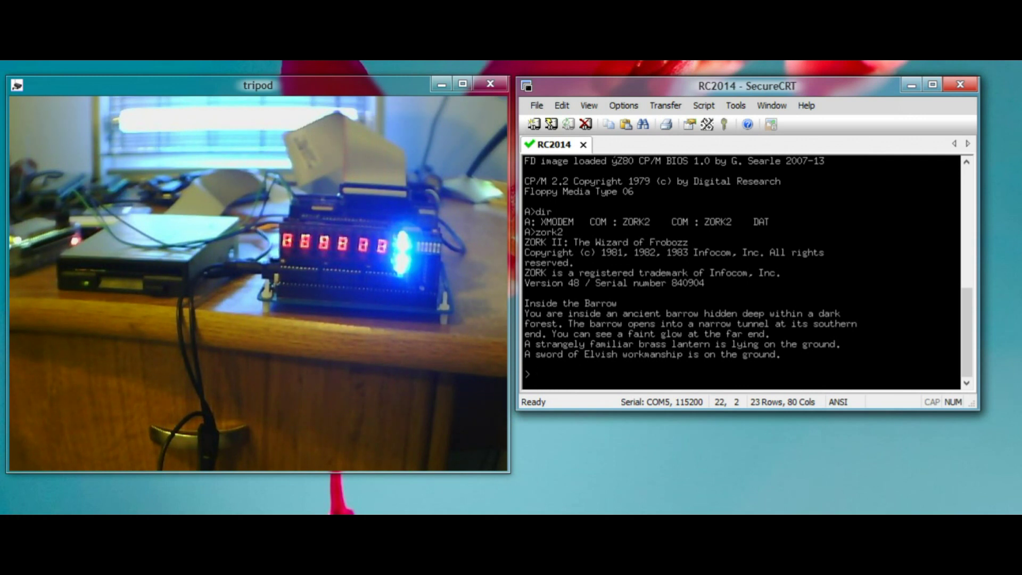
pyautogui.write('take lantern')
pyautogui.press('Return')
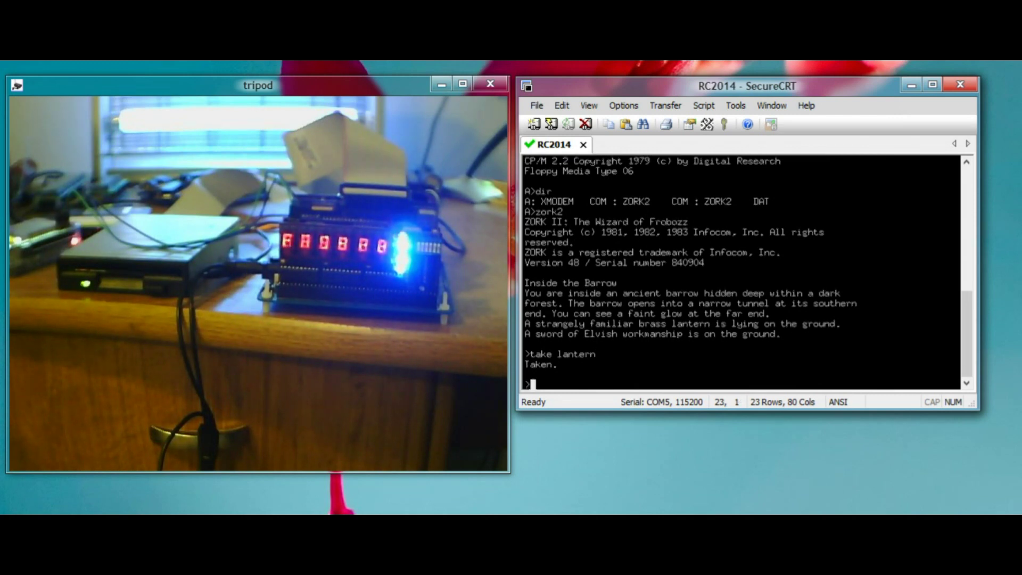
pyautogui.write('take ')
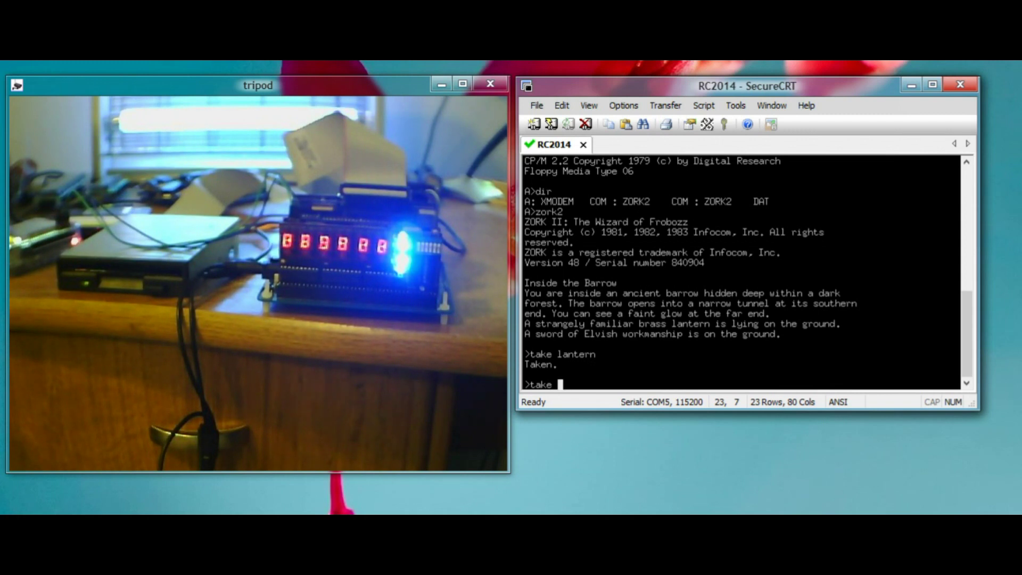
pyautogui.write('sword')
pyautogui.press('Return')
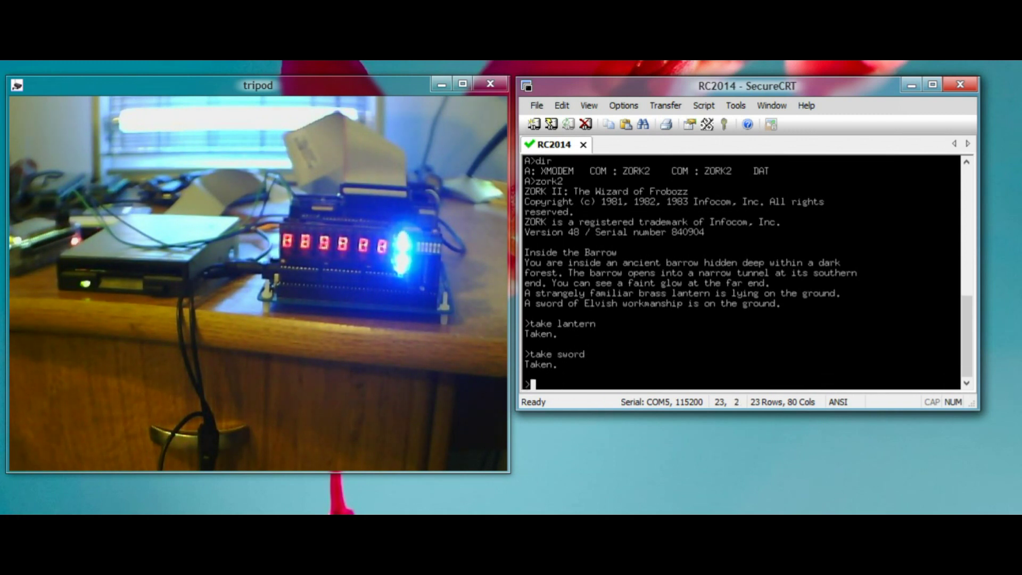
# Step: Go south three times in the game, through the narrow tunnel and across the foot bridge
pyautogui.write('south')
pyautogui.press('Return')
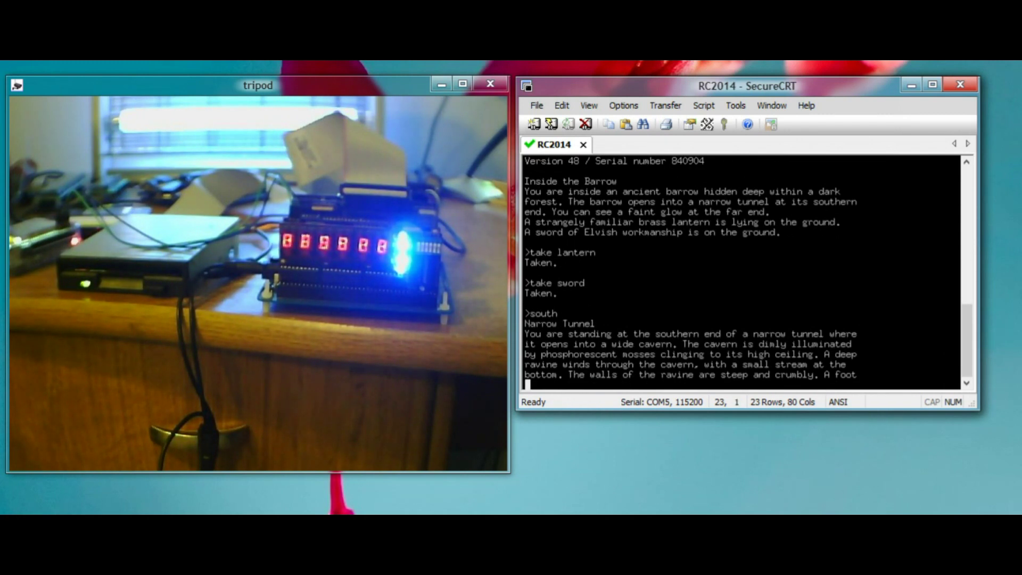
pyautogui.write('south')
pyautogui.press('Return')
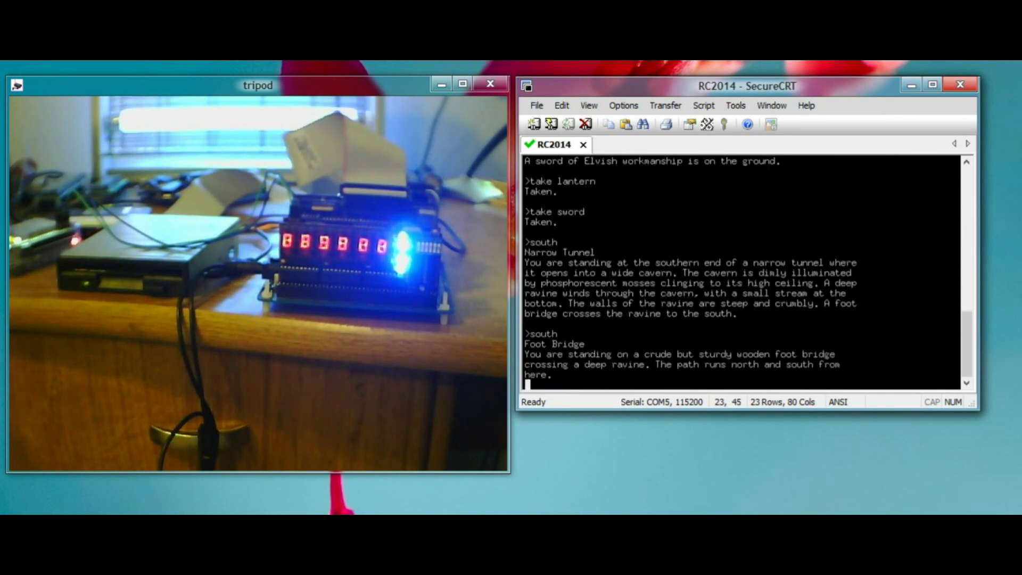
pyautogui.write('south')
pyautogui.press('Return')
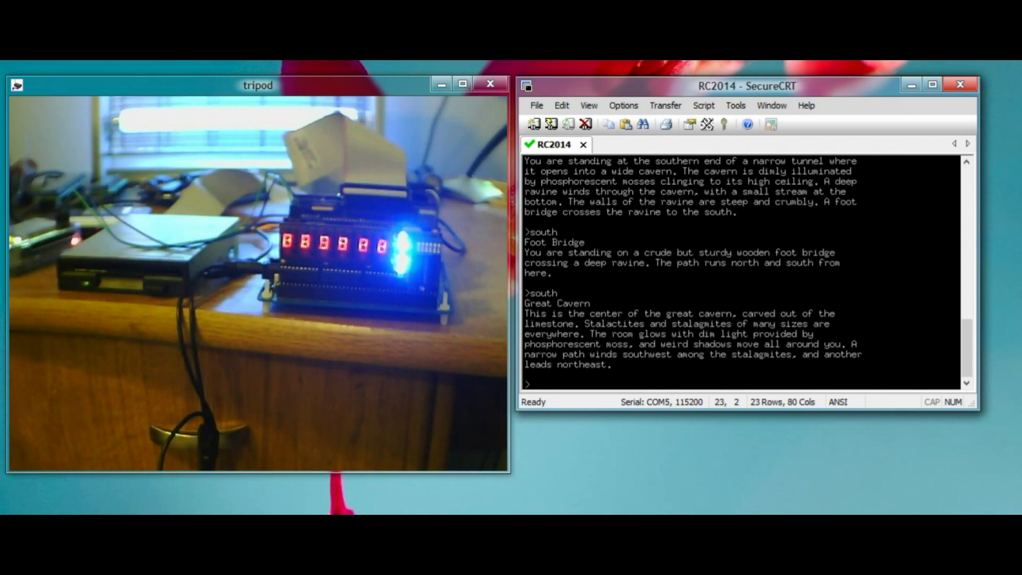
# Step: Go southwest from the Great Cavern and continue south twice past the shallow ford
pyautogui.write('southwest')
pyautogui.press('Return')
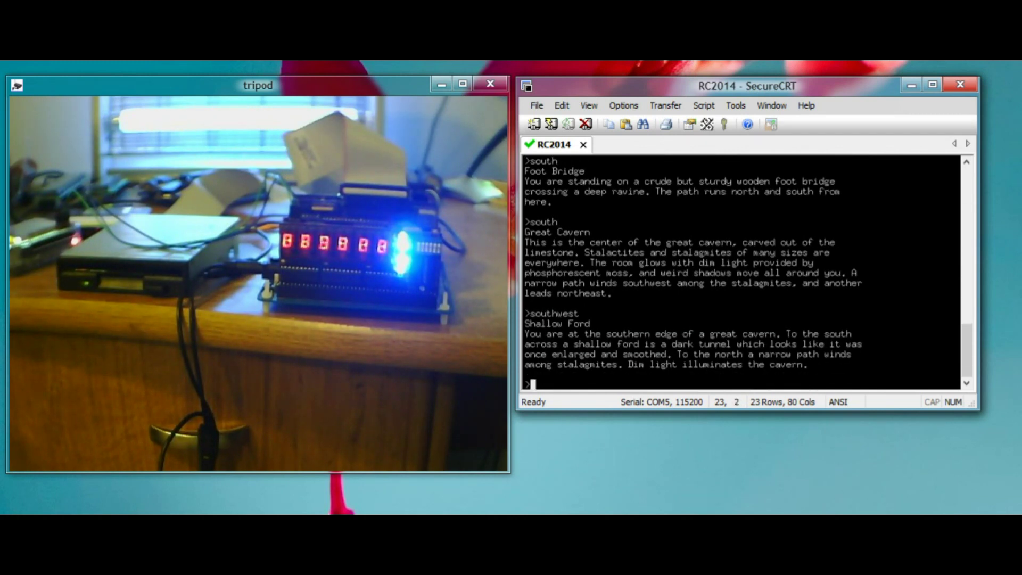
pyautogui.write('south')
pyautogui.press('Return')
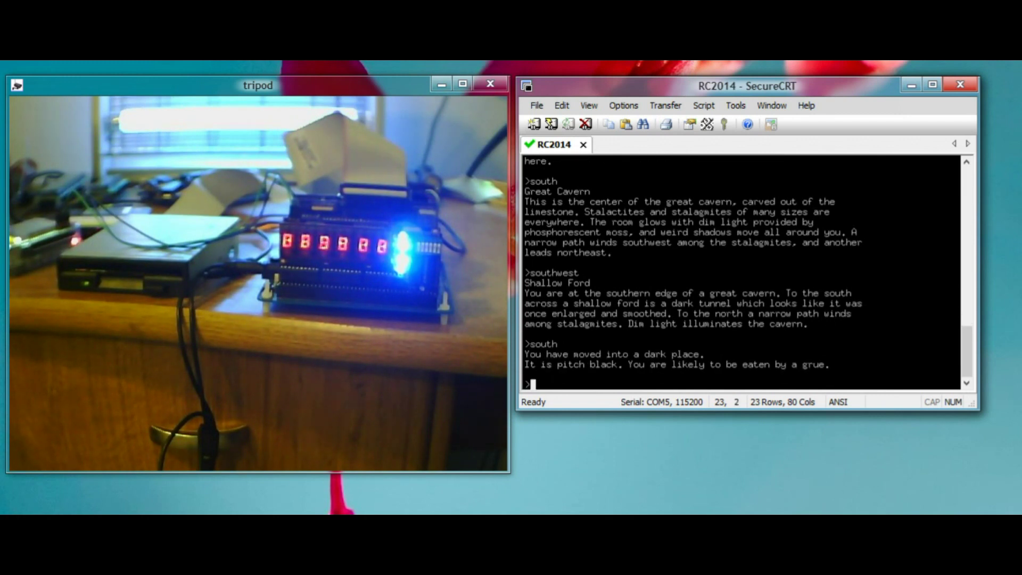
pyautogui.write('south')
pyautogui.press('Return')
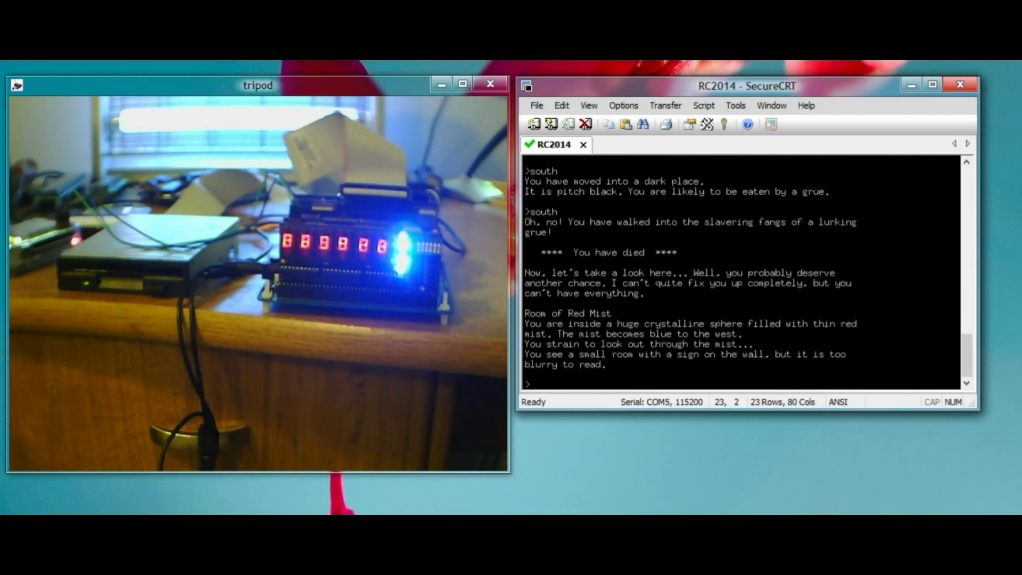
# Step: Quit the Zork II game, answering y to leave, and list the floppy's files with dir
pyautogui.write('exit')
pyautogui.press('Return')
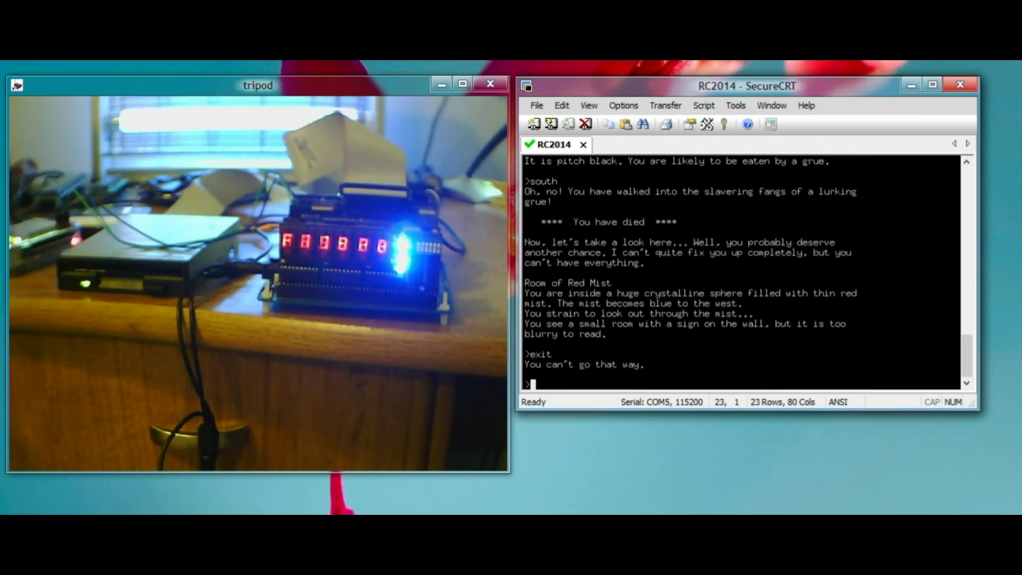
pyautogui.write('quit')
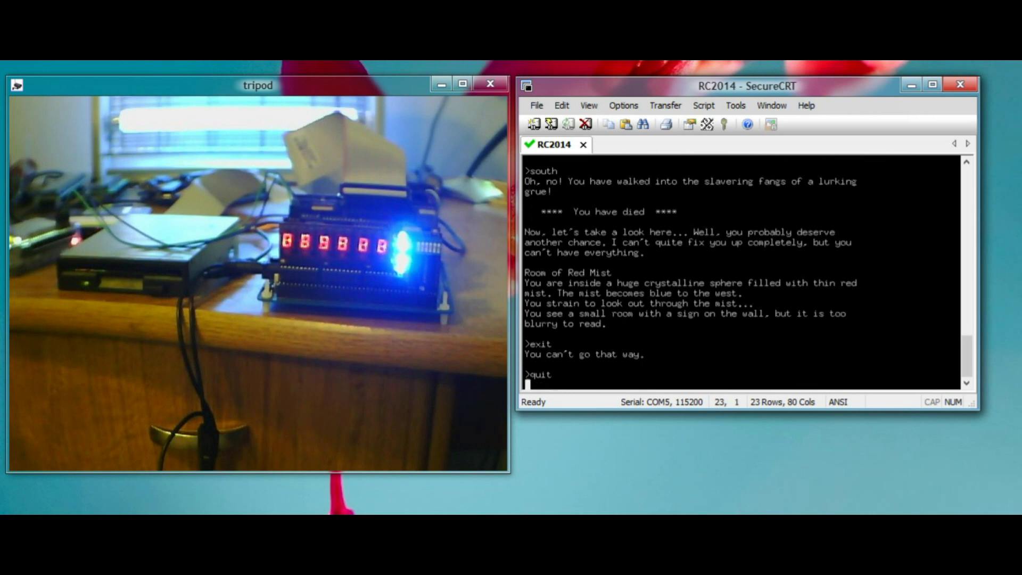
pyautogui.press('Return')
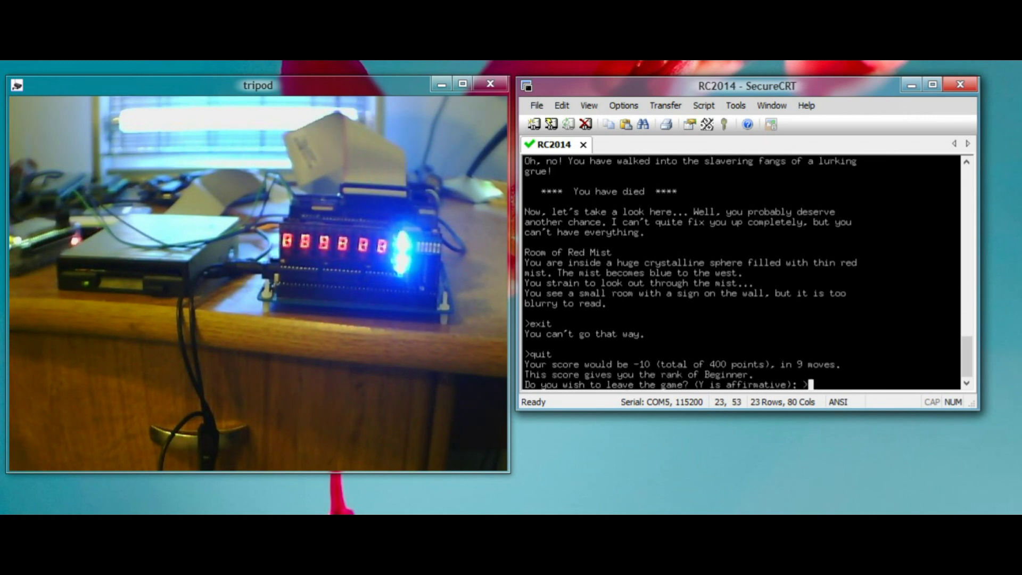
pyautogui.write('y')
pyautogui.press('Return')
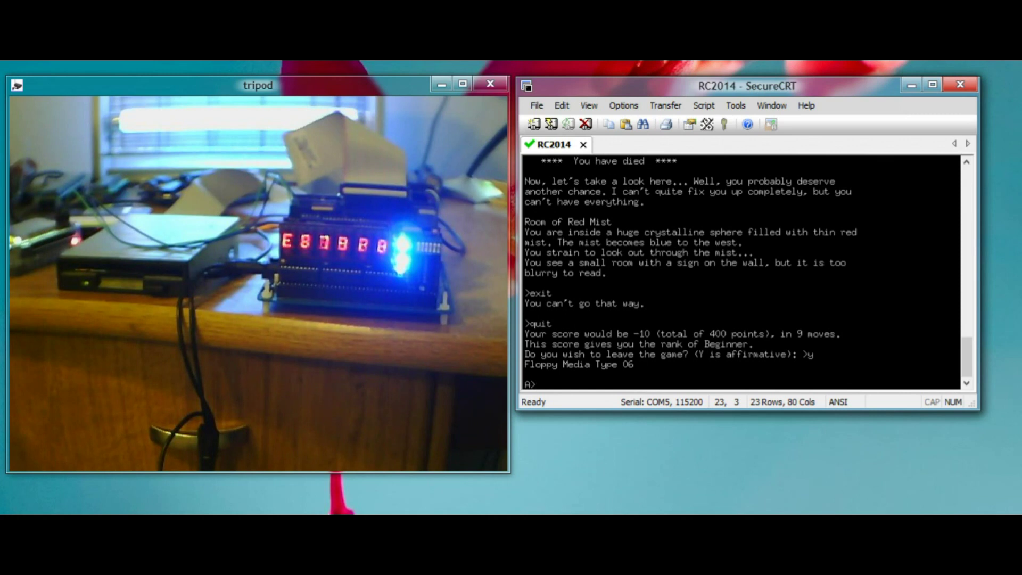
pyautogui.write('dir')
pyautogui.press('Return')
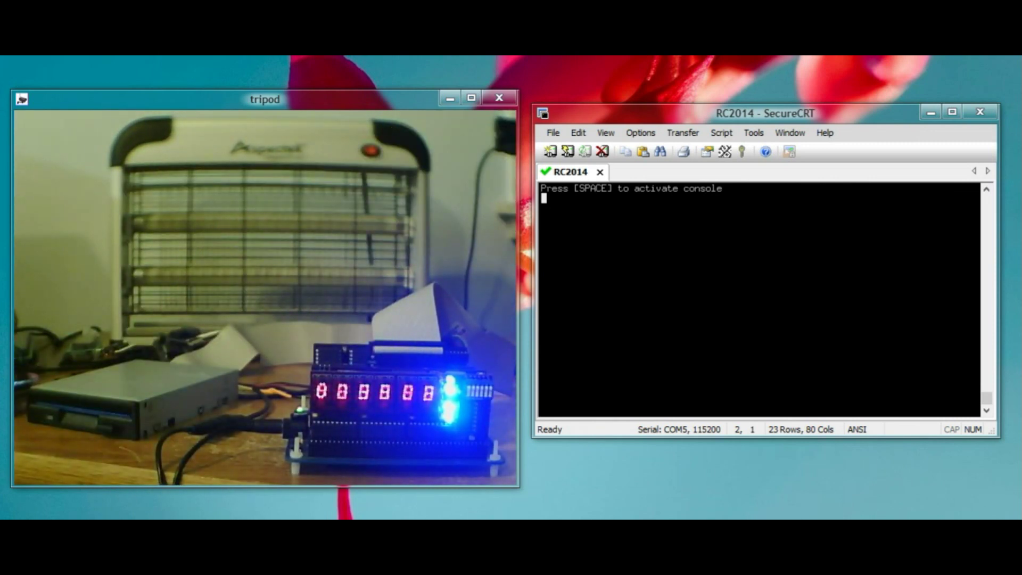
# Step: Activate the console of the restarted board and boot CP/M from the floppy with xf
pyautogui.click(738, 356)
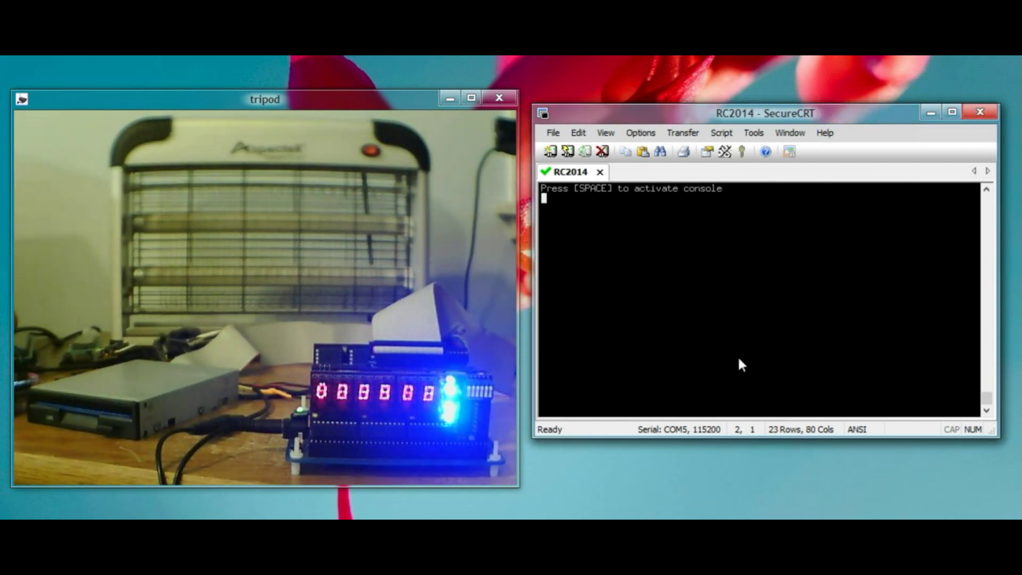
pyautogui.press('space')
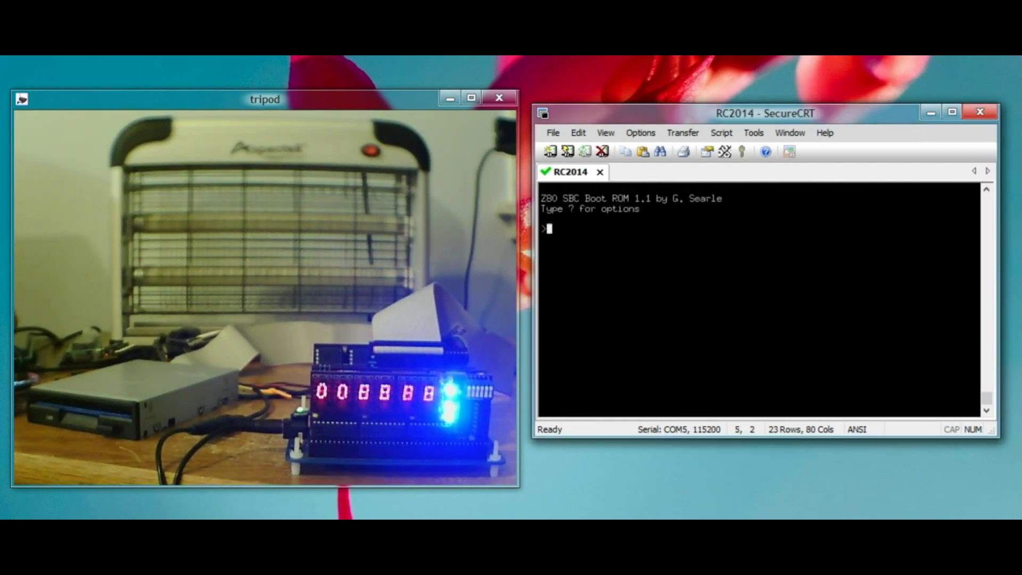
pyautogui.write('xf')
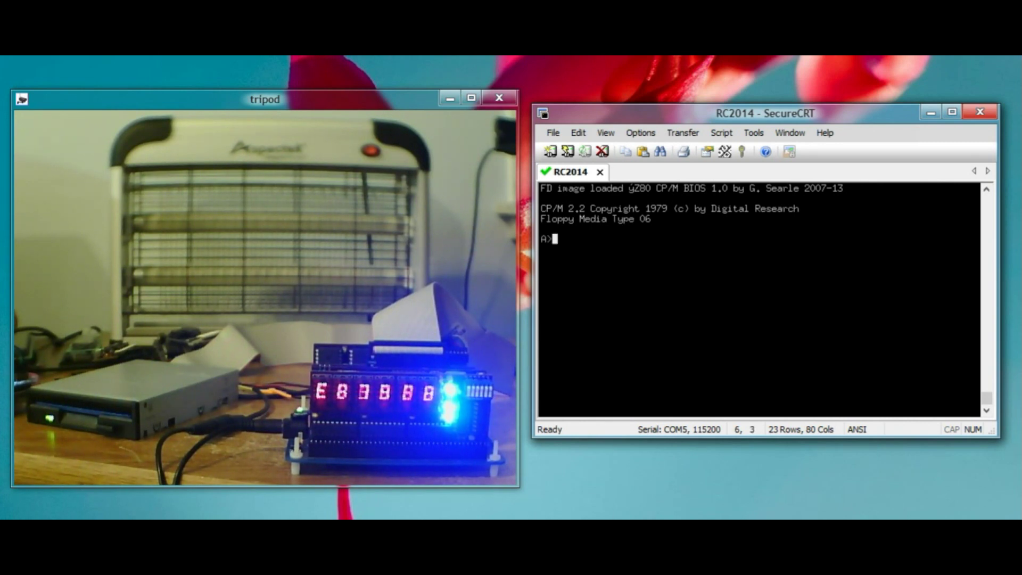
# Step: List drive A's files with dir, and use stat to check the free disk space and the size of xmodem.com
pyautogui.write('dir')
pyautogui.press('Return')
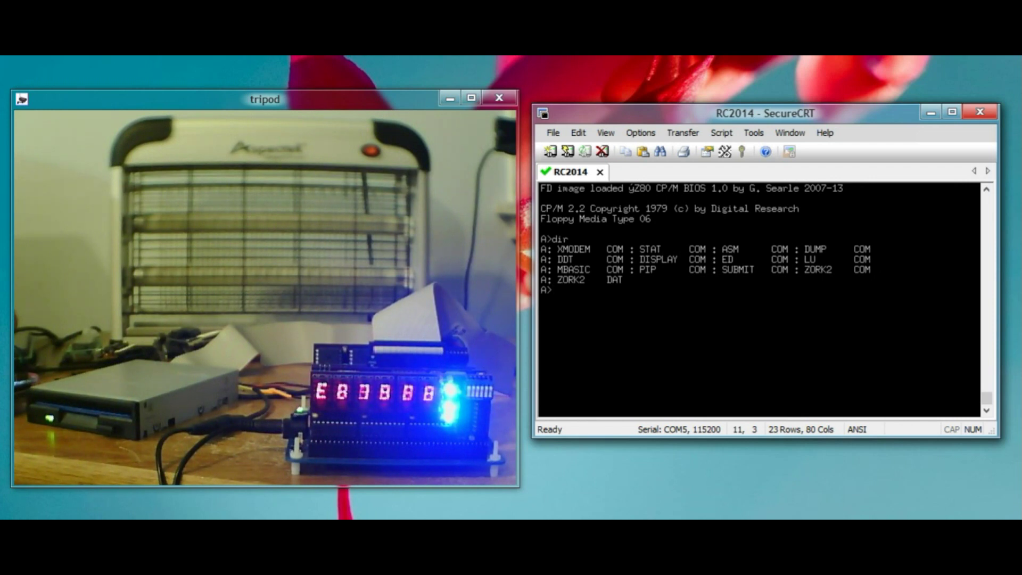
pyautogui.write('stat')
pyautogui.press('Return')
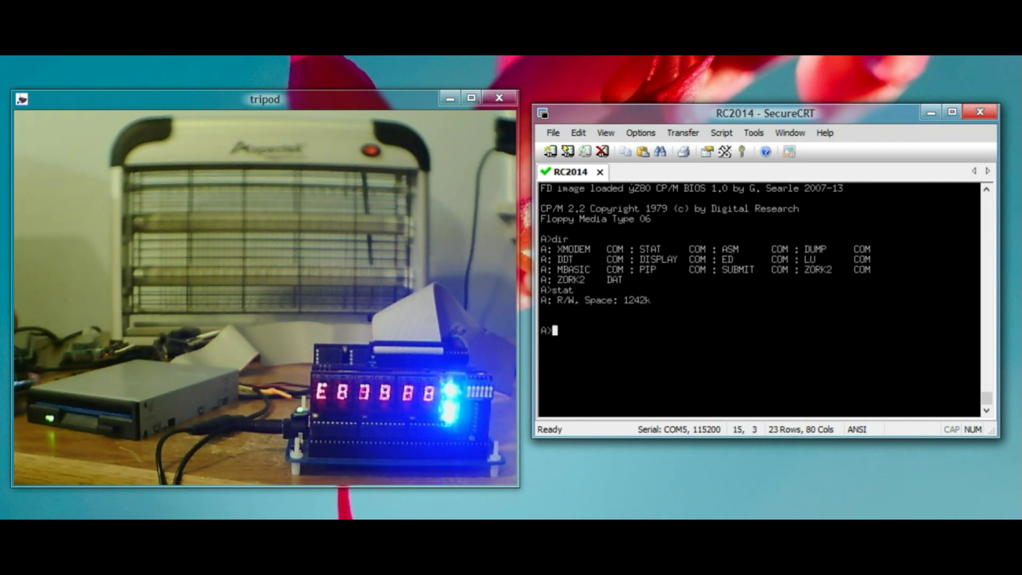
pyautogui.write('stat xmodem.com')
pyautogui.press('Return')
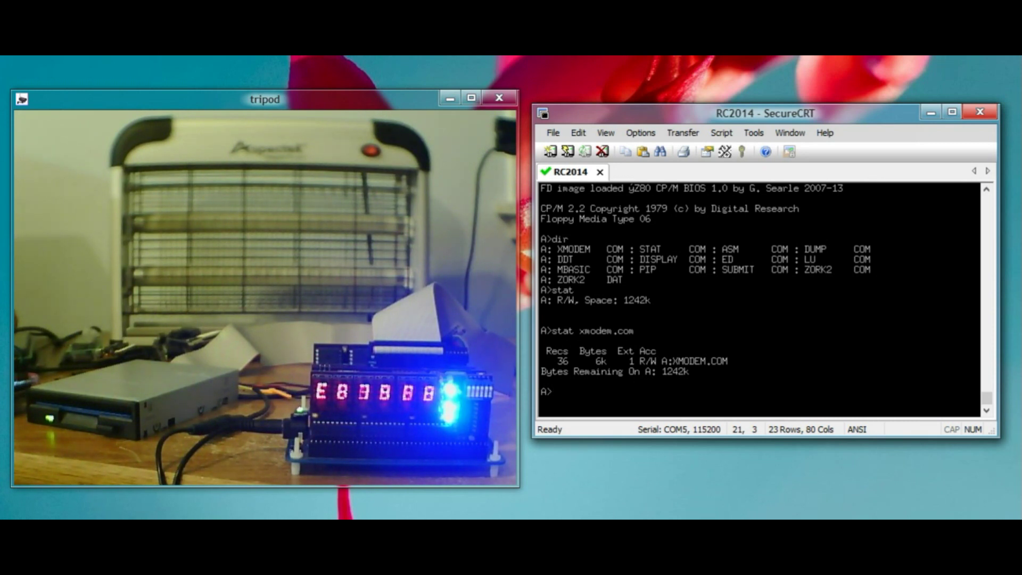
# Step: Start the mbasic interpreter and return to the CP/M prompt with the system command
pyautogui.write('mbasic')
pyautogui.press('Return')
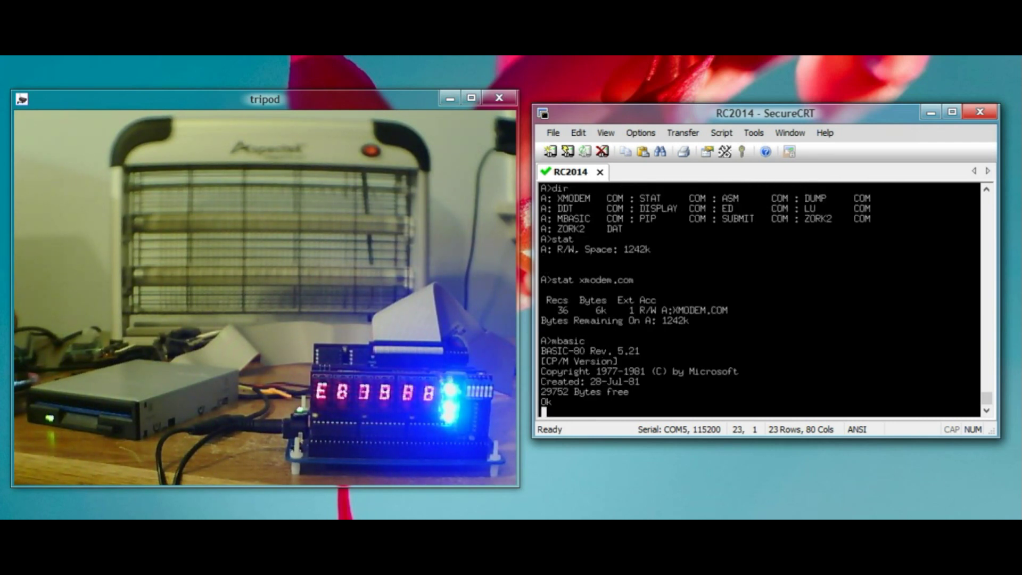
pyautogui.write('ystem')
pyautogui.press('Return')
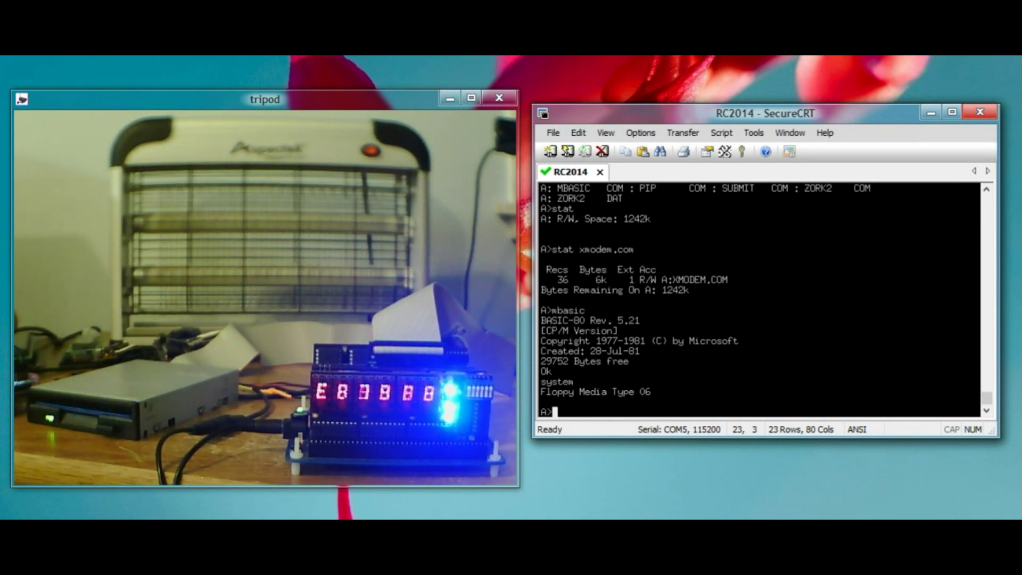
# Step: Launch zork2 and issue the look command at the game's starting location
pyautogui.write('zork2')
pyautogui.press('Return')
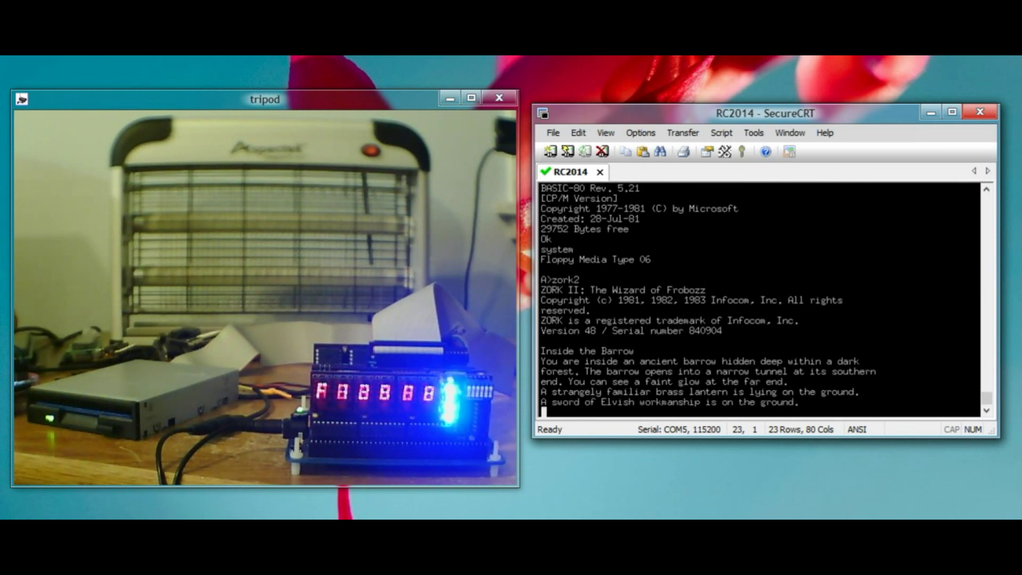
pyautogui.write('look')
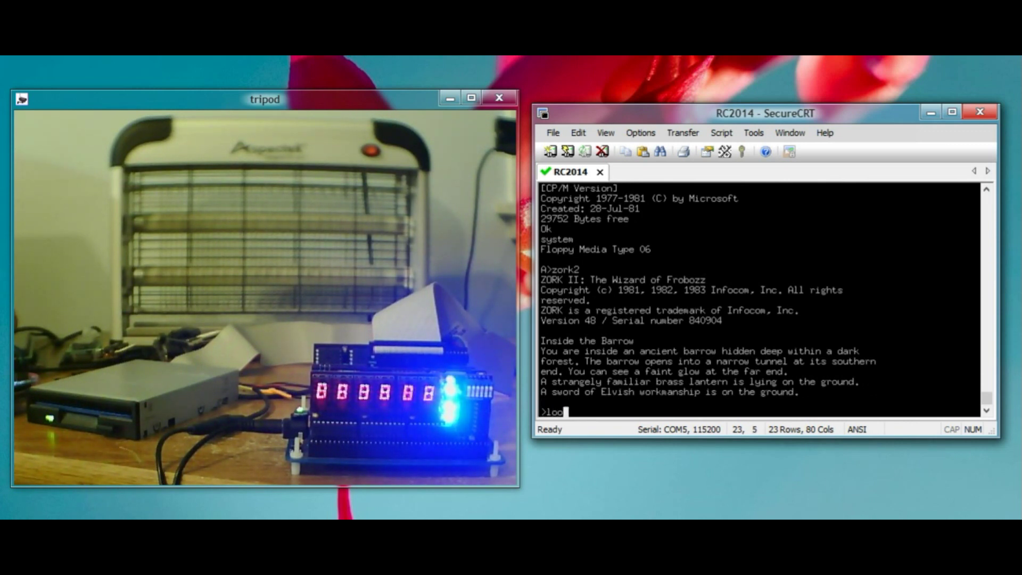
pyautogui.press('Return')
# Step: Take the sword in the barrow and go south twice to the foot bridge
pyautogui.write('sout')
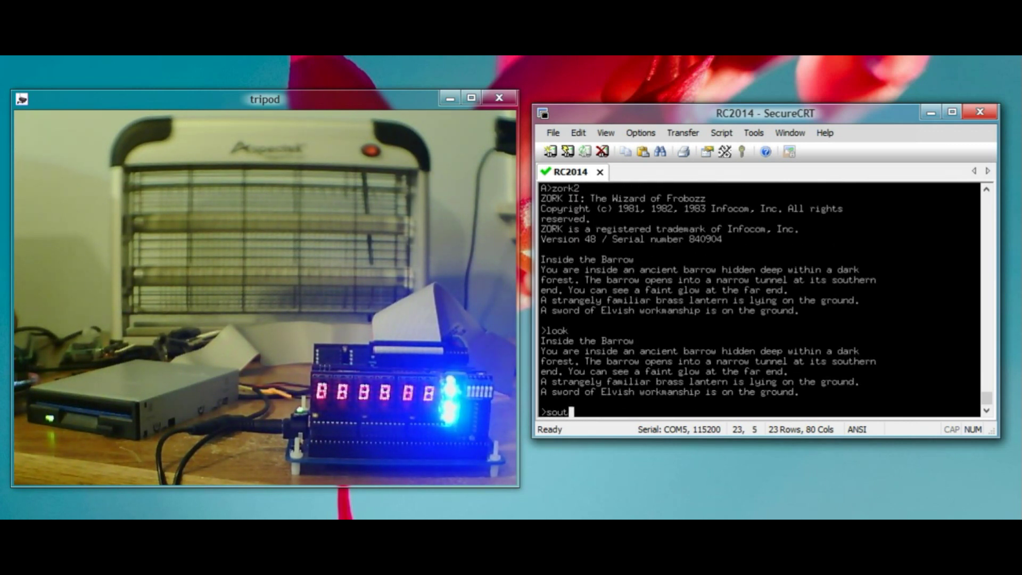
pyautogui.press('BackSpace')
pyautogui.write('take sword')
pyautogui.press('Return')
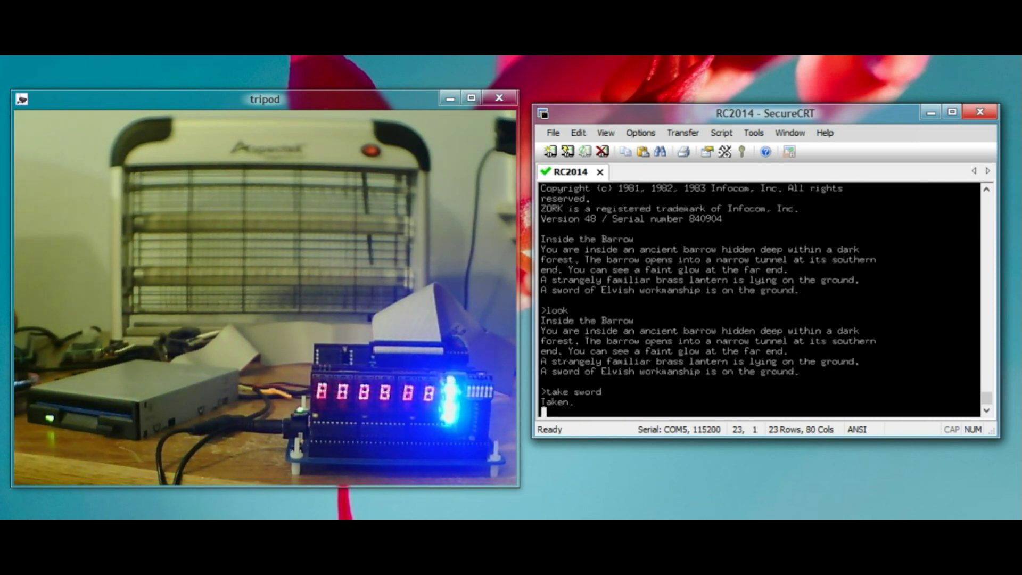
pyautogui.write('south')
pyautogui.press('Return')
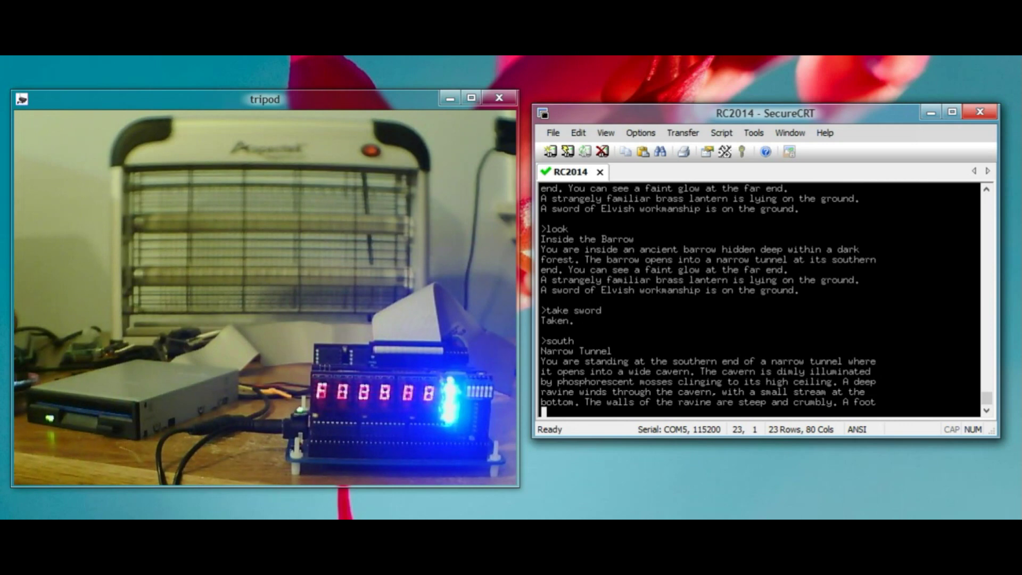
pyautogui.write('south')
pyautogui.press('Return')
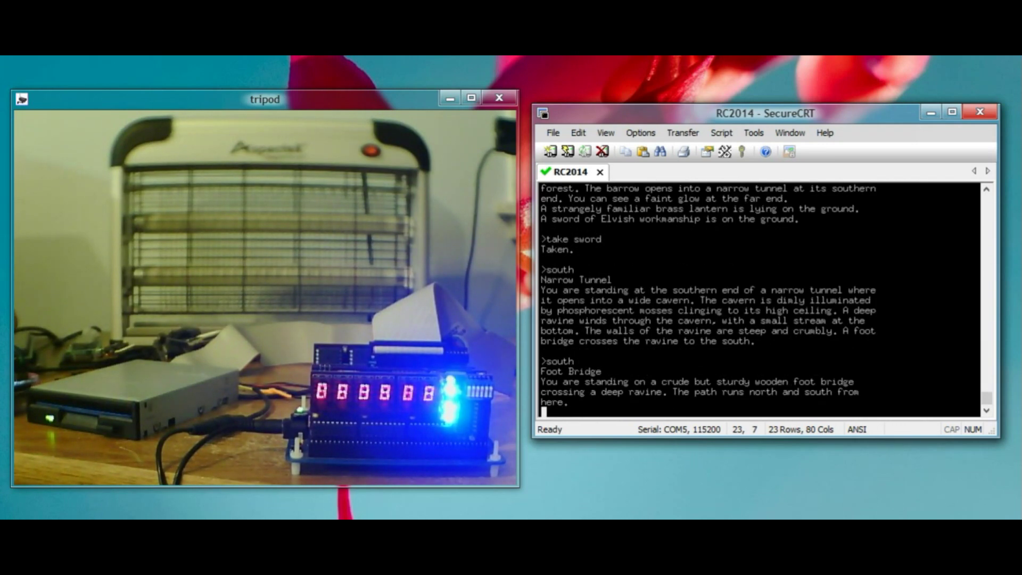
# Step: Discard the pending south command and try to attack the wizard with "attack wizard"
pyautogui.write('south')
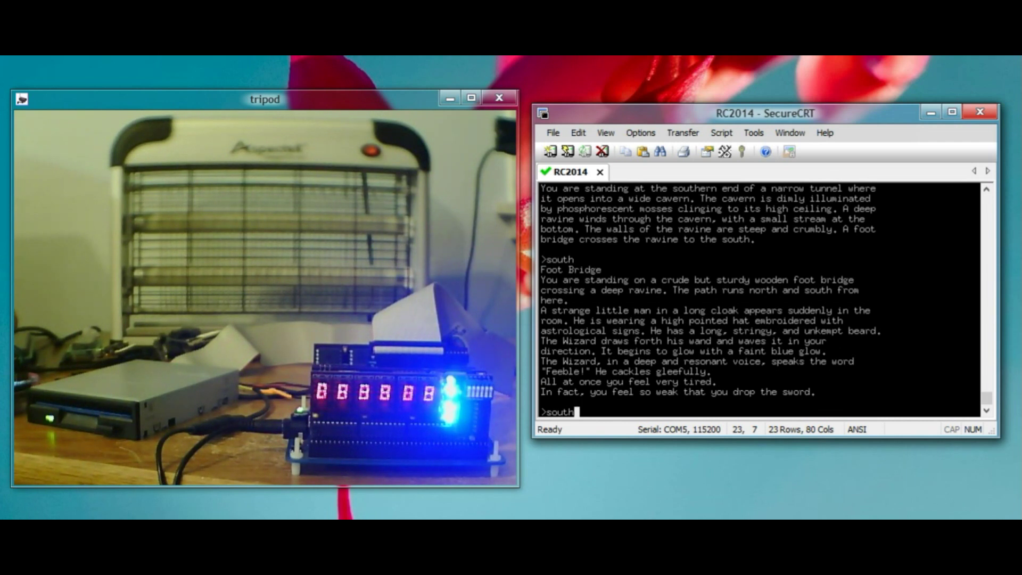
pyautogui.press('BackSpace')
pyautogui.press('BackSpace')
pyautogui.press('BackSpace')
pyautogui.press('BackSpace')
pyautogui.press('BackSpace')
pyautogui.write('attack little')
pyautogui.press('BackSpace')
pyautogui.press('BackSpace')
pyautogui.press('BackSpace')
pyautogui.press('BackSpace')
pyautogui.press('BackSpace')
pyautogui.press('BackSpace')
pyautogui.press('BackSpace')
pyautogui.write('wizard')
pyautogui.press('Return')
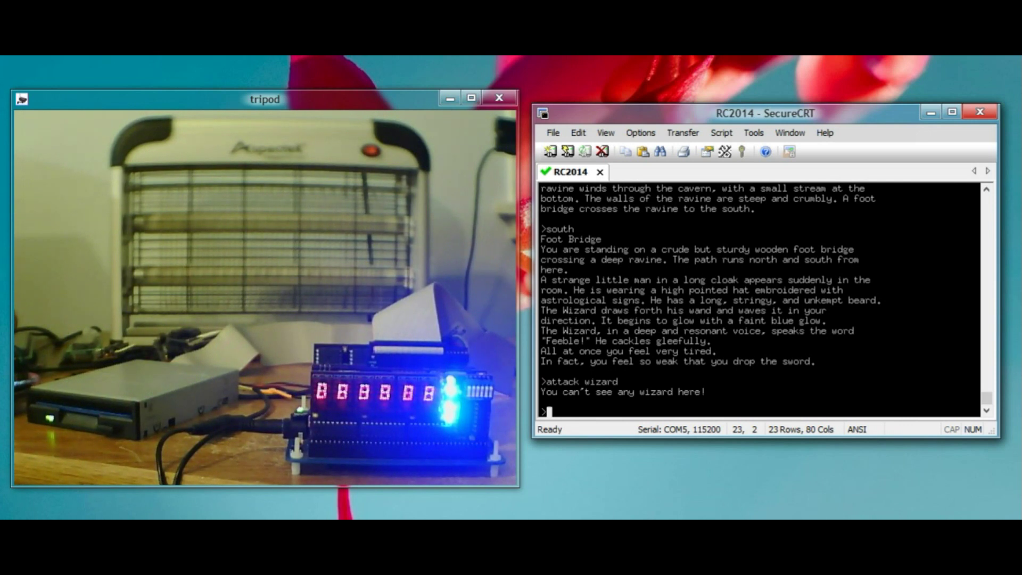
# Step: Quit the current Zork II session, answering y to leave for the CP/M prompt
pyautogui.write('quit')
pyautogui.press('Return')
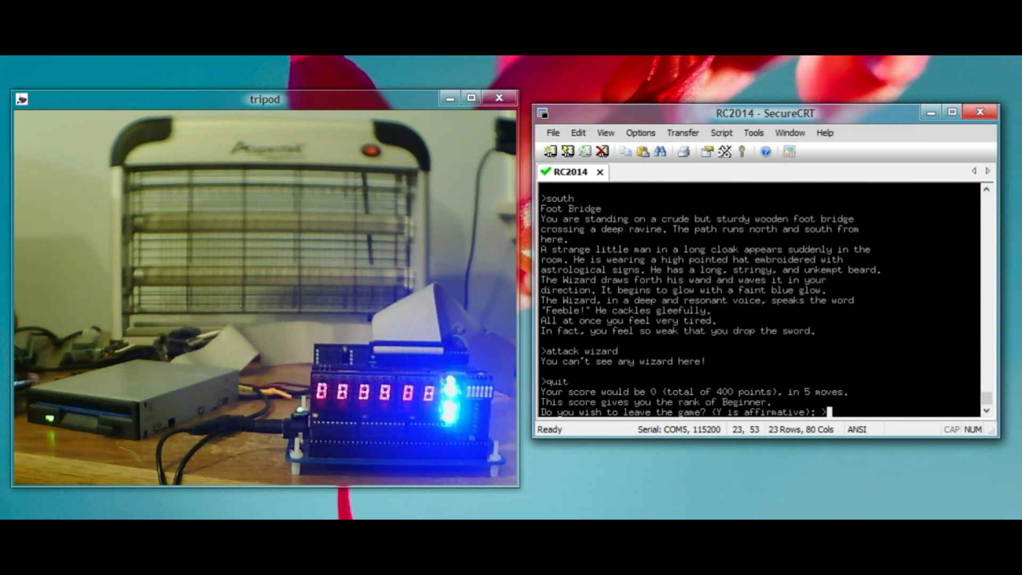
pyautogui.write('y')
pyautogui.press('Return')
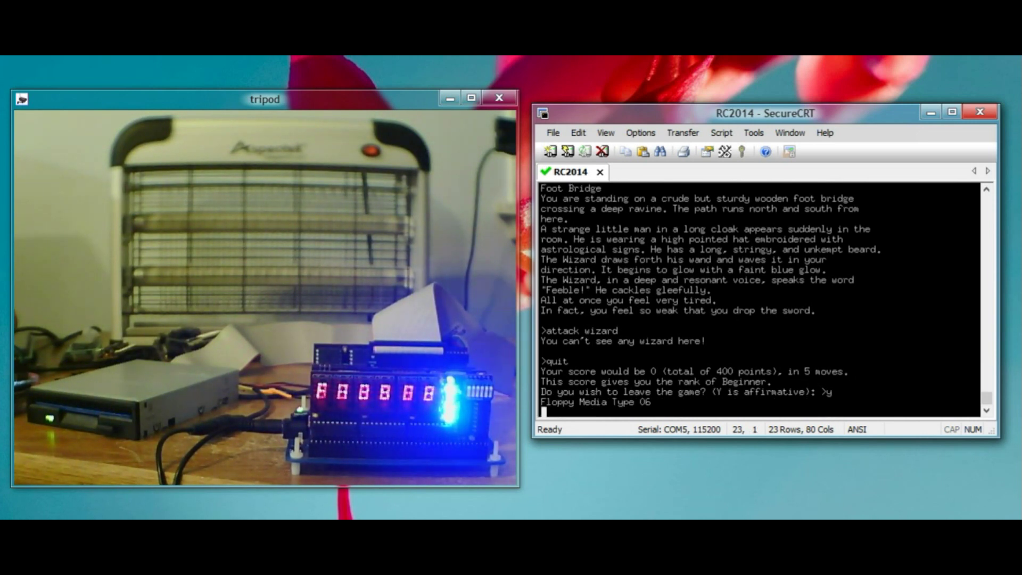